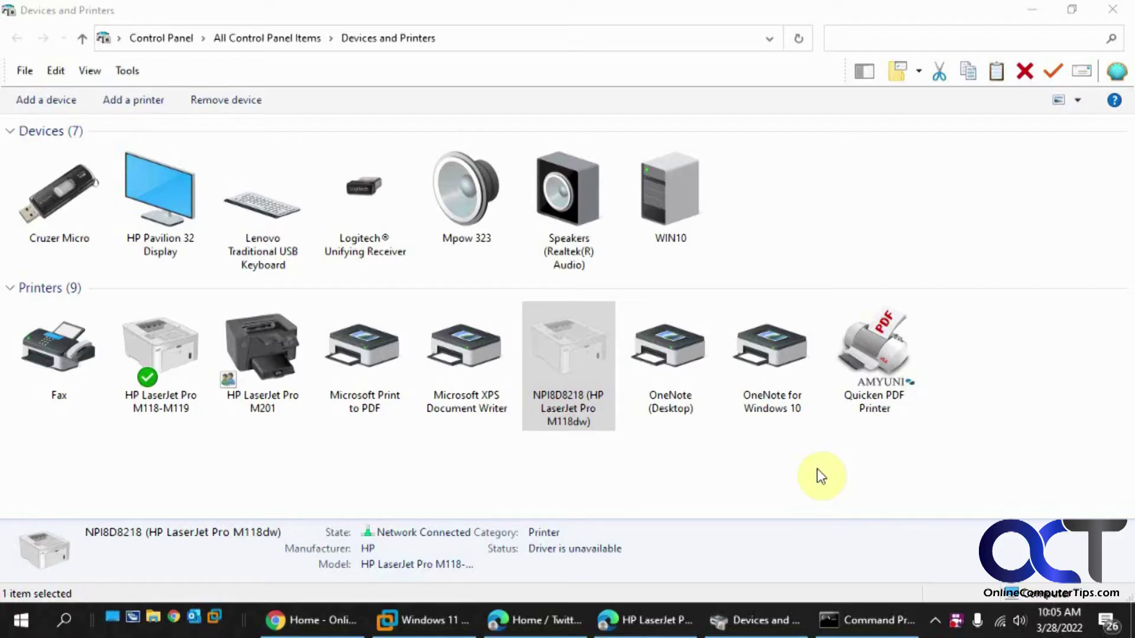
Step: Inspect the M201 printer's device and printing properties and its port 192.168.13.200, changing nothing
right_click(259, 373)
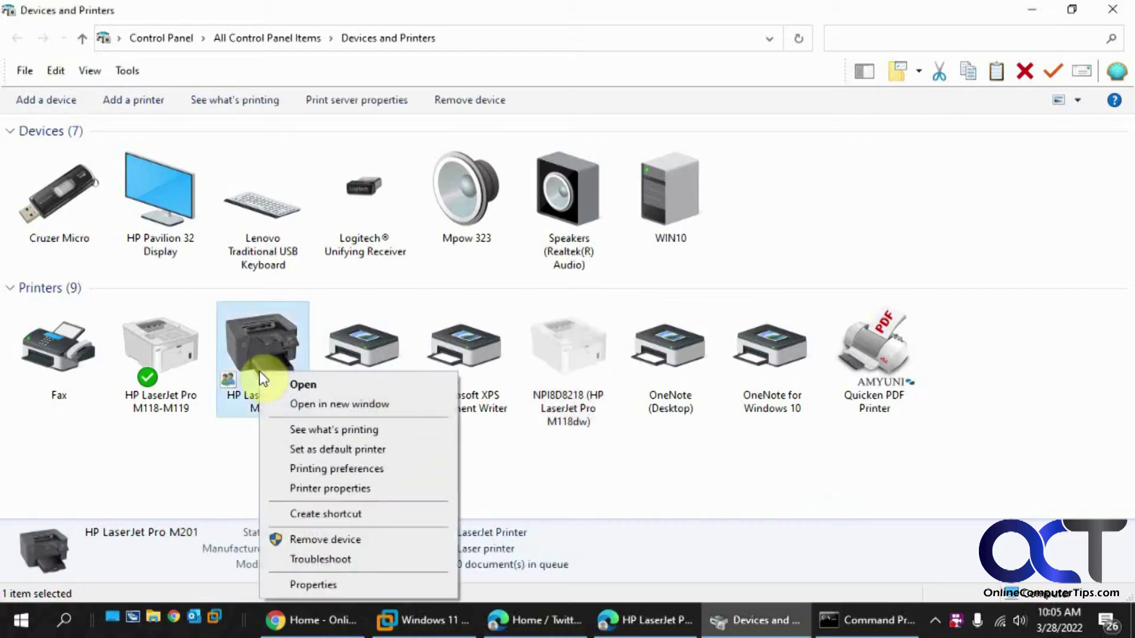
click(336, 584)
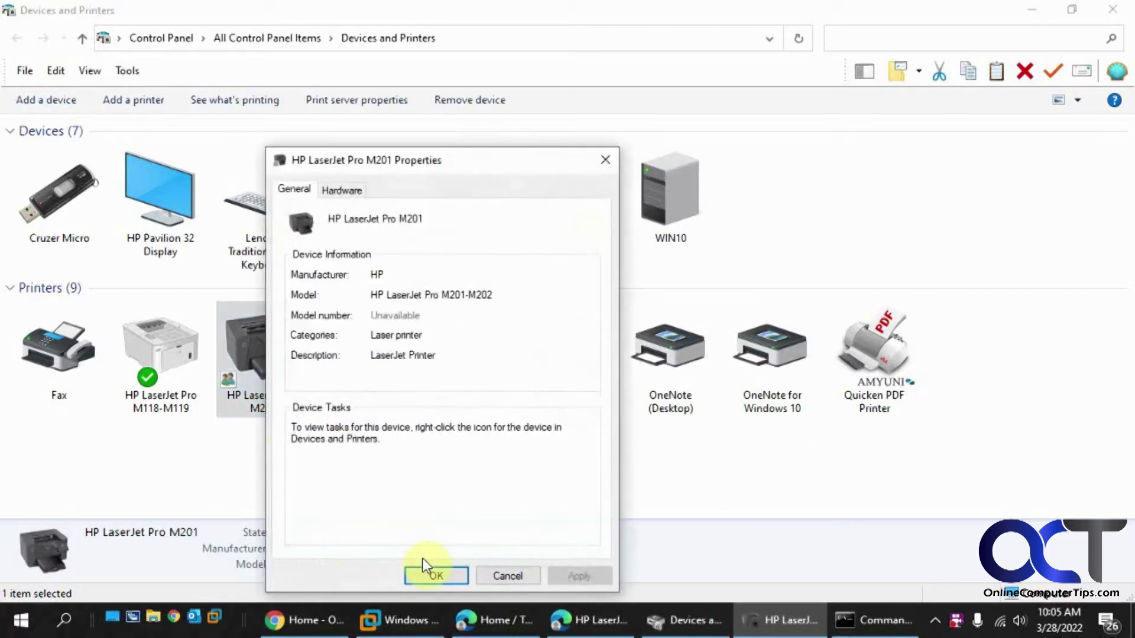
click(500, 575)
right_click(283, 393)
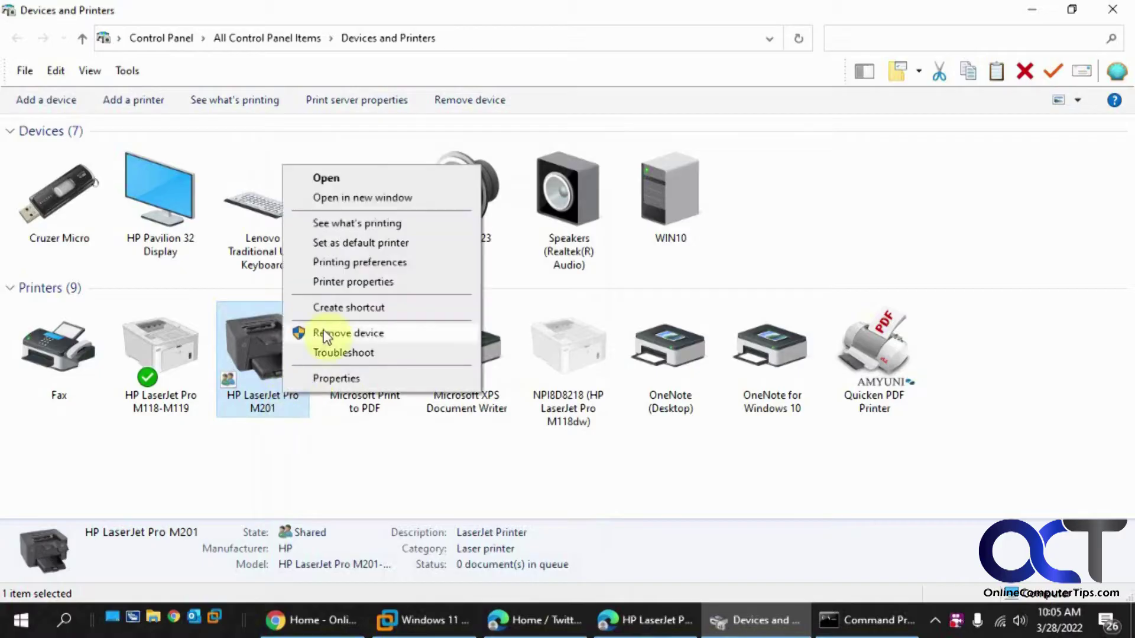
click(322, 283)
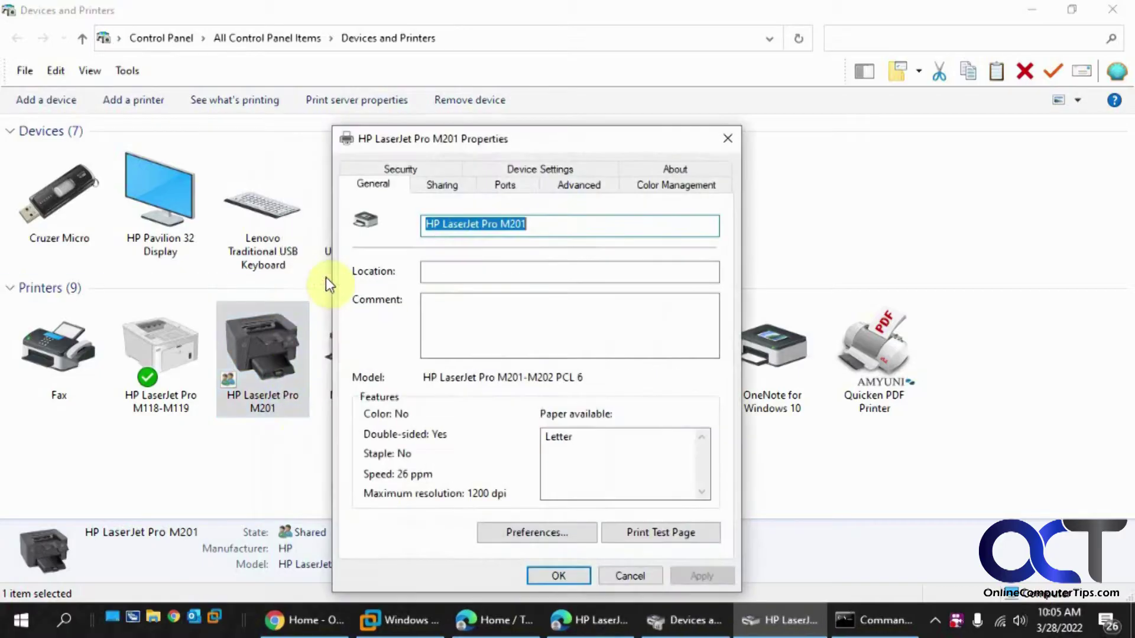
click(504, 185)
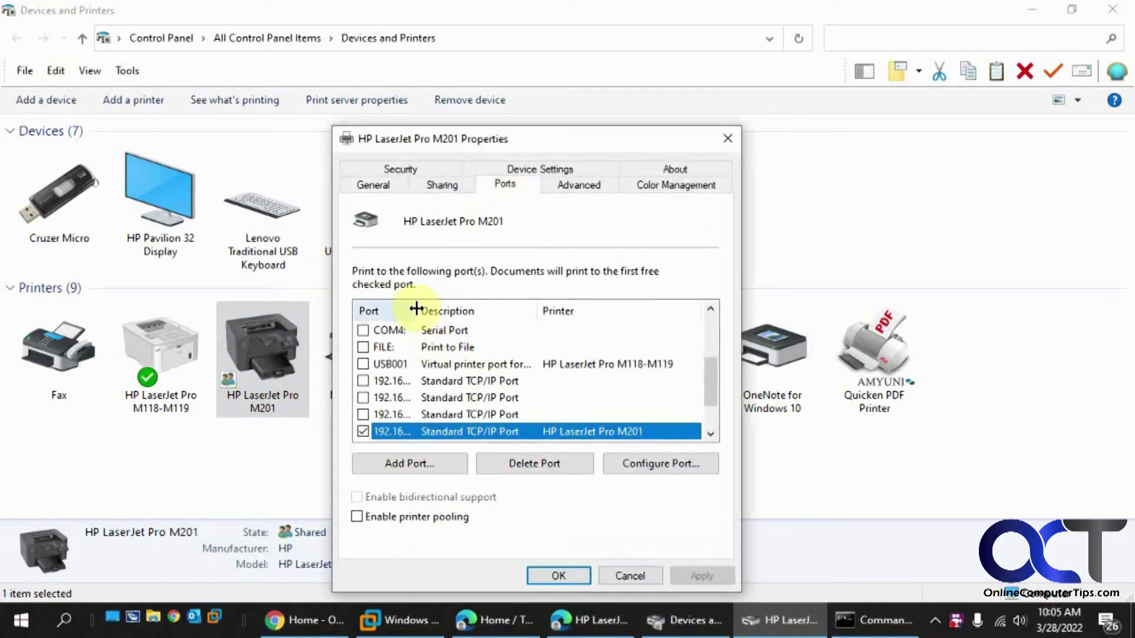
drag(413, 308, 501, 307)
scroll(473, 380, down, 1)
click(474, 380)
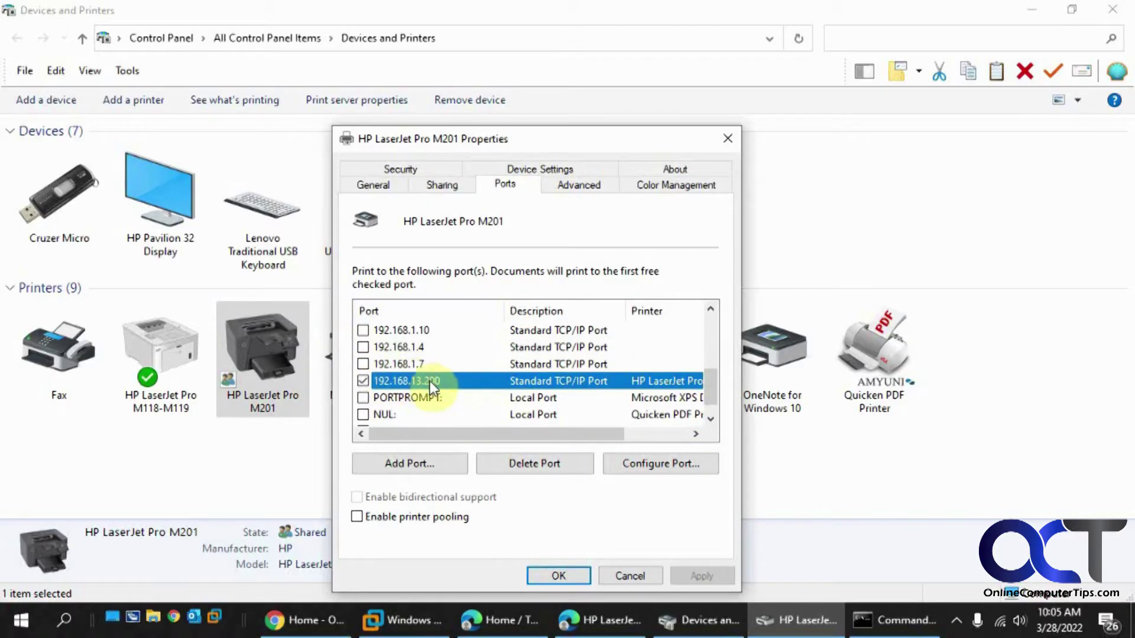
click(629, 576)
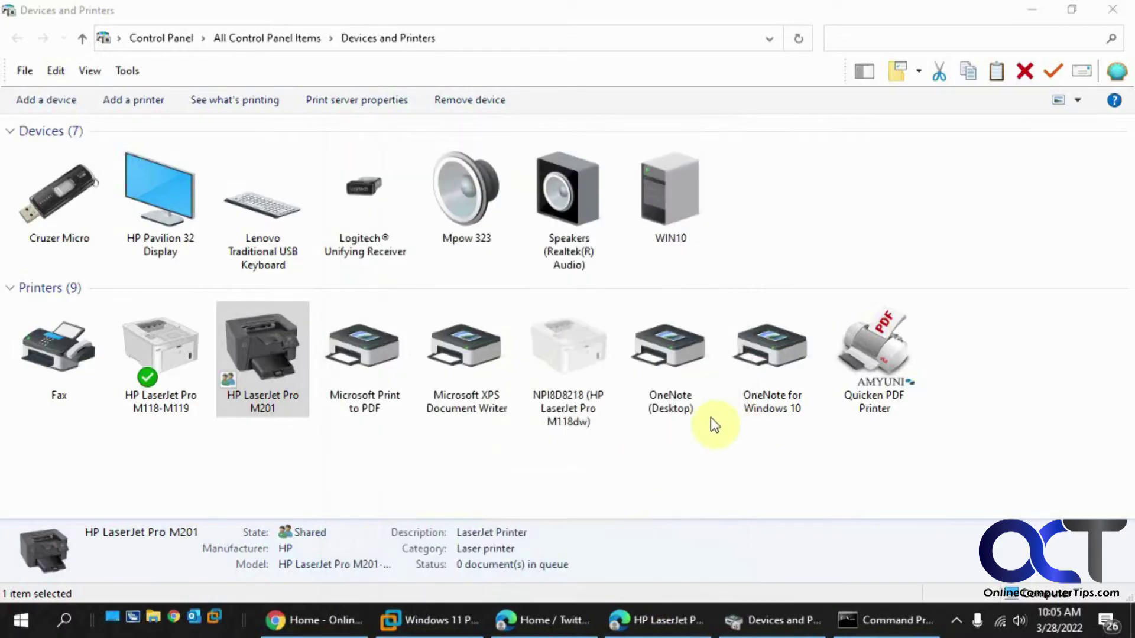
right_click(570, 378)
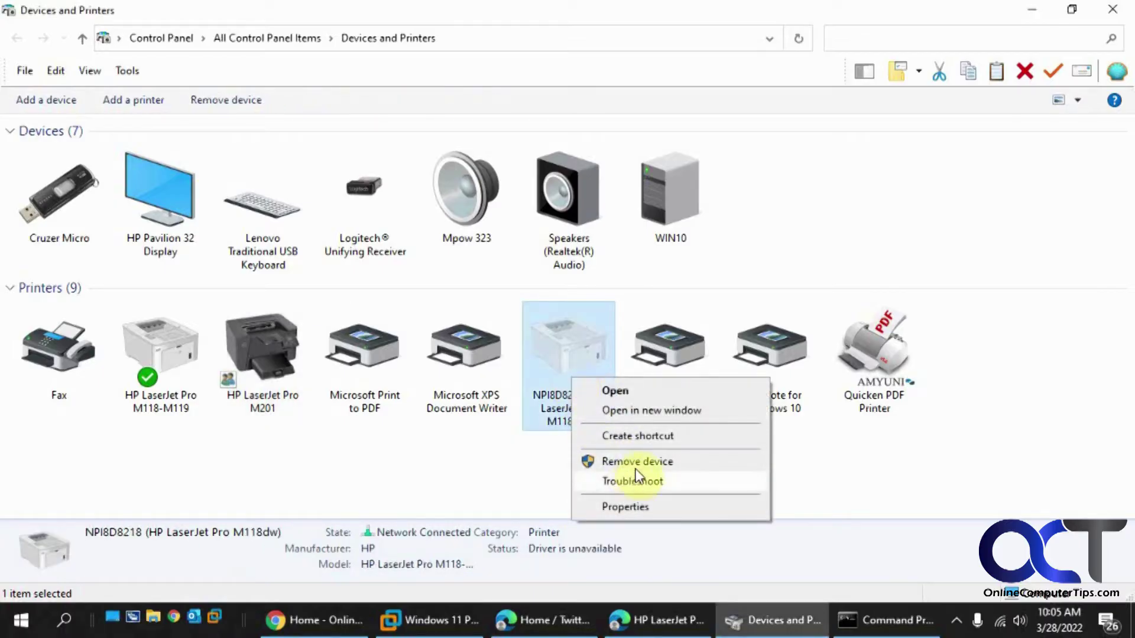
click(636, 504)
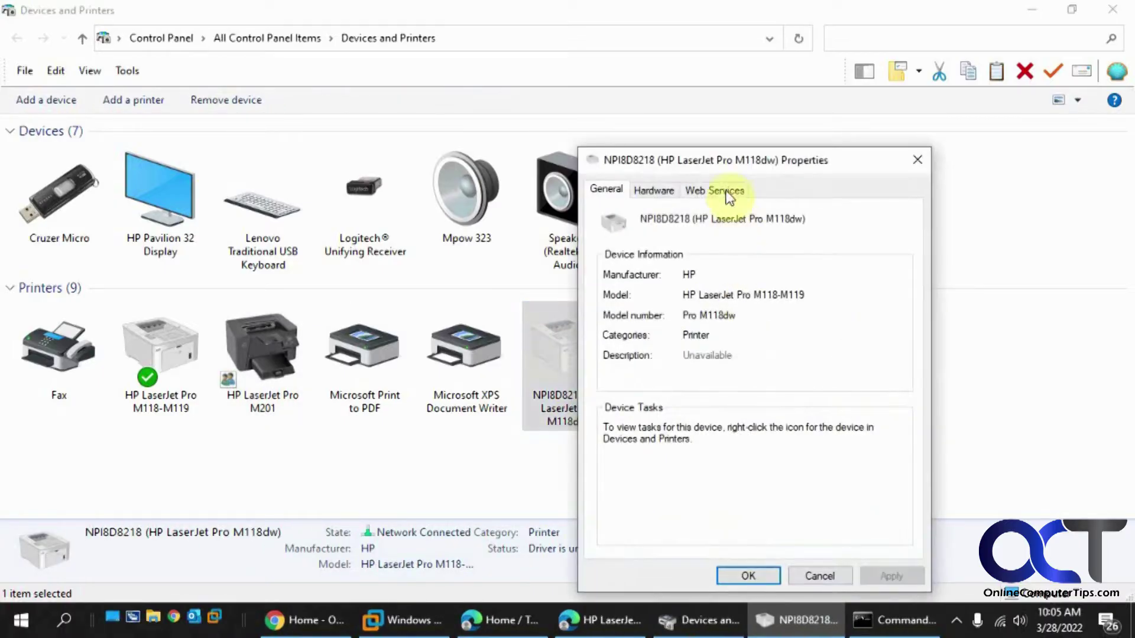
click(725, 190)
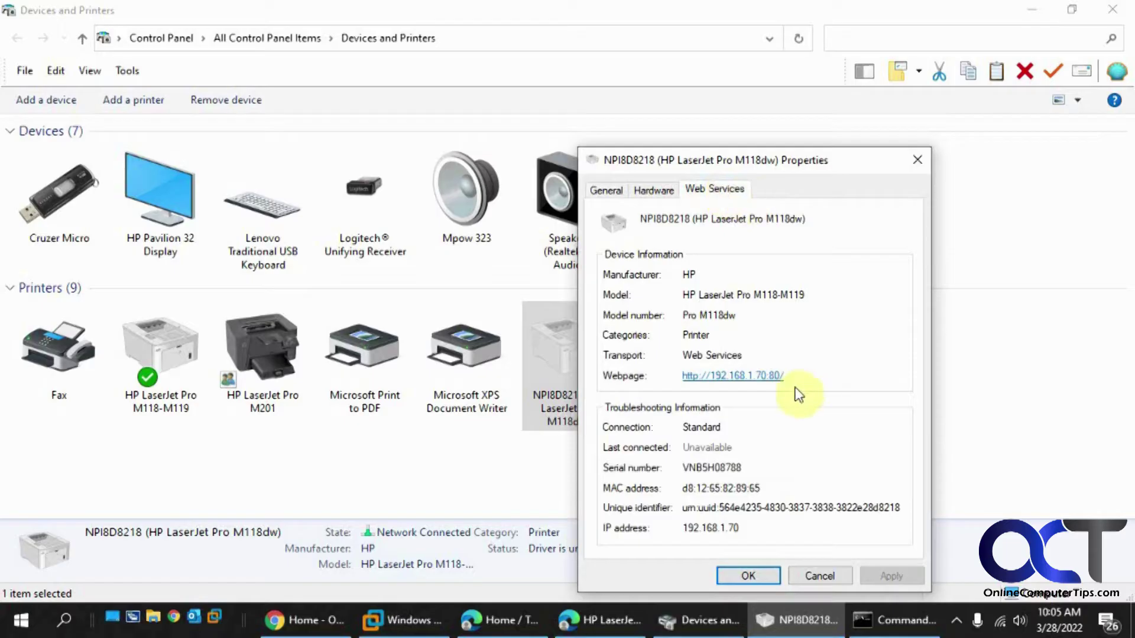
click(757, 383)
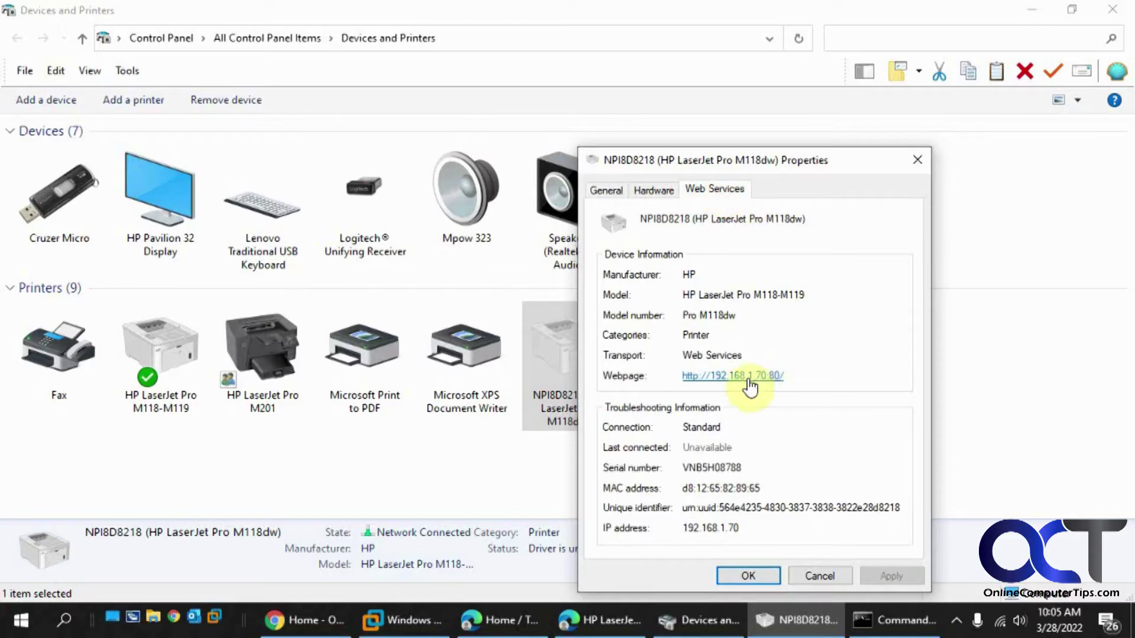
click(608, 621)
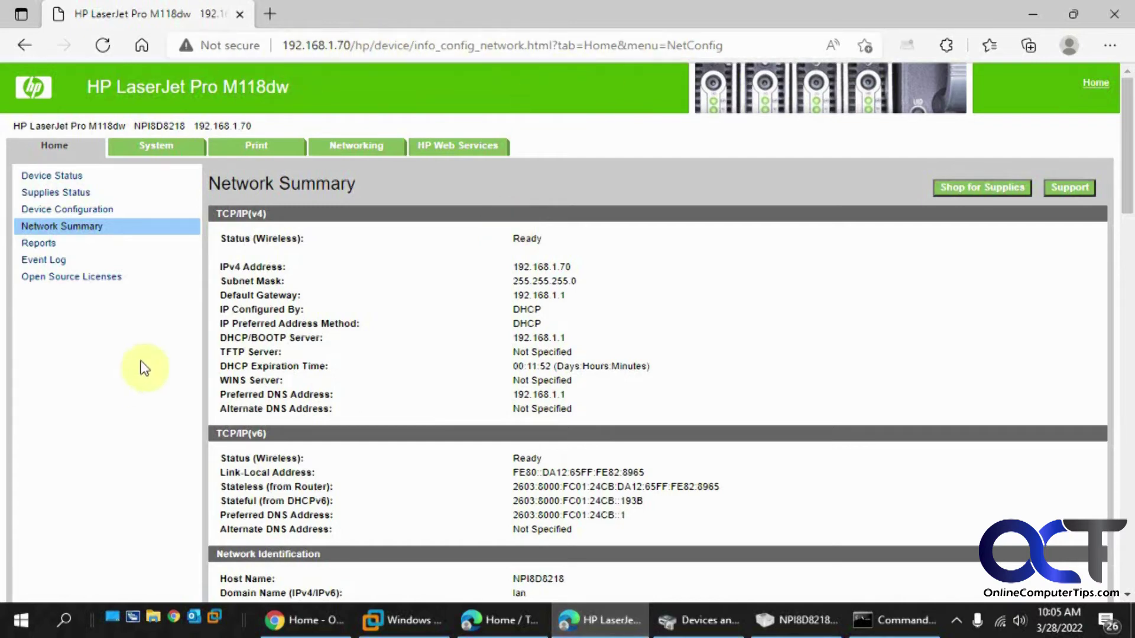
Step: Browse the printer's Device Status, Supplies Status and Device Configuration pages
click(69, 176)
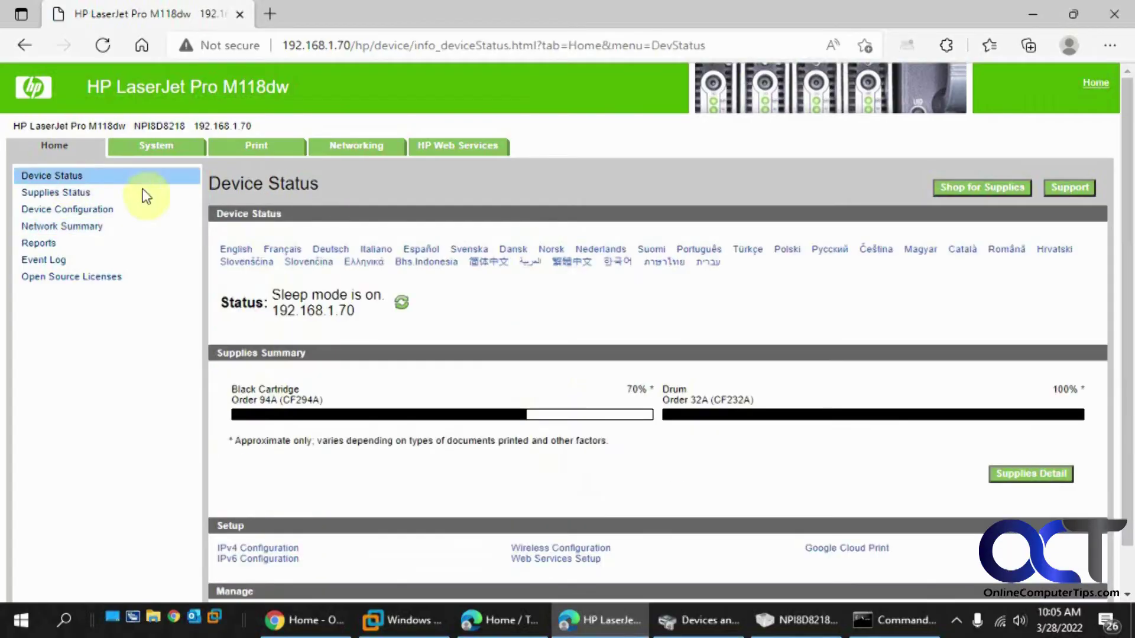
scroll(455, 424, down, 1)
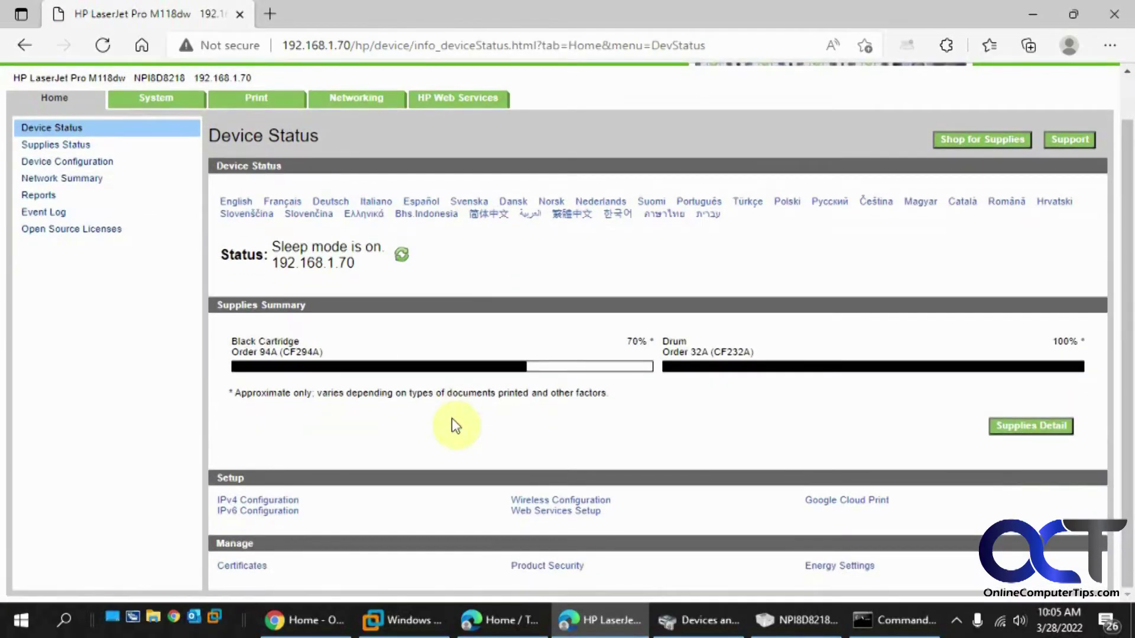
click(70, 146)
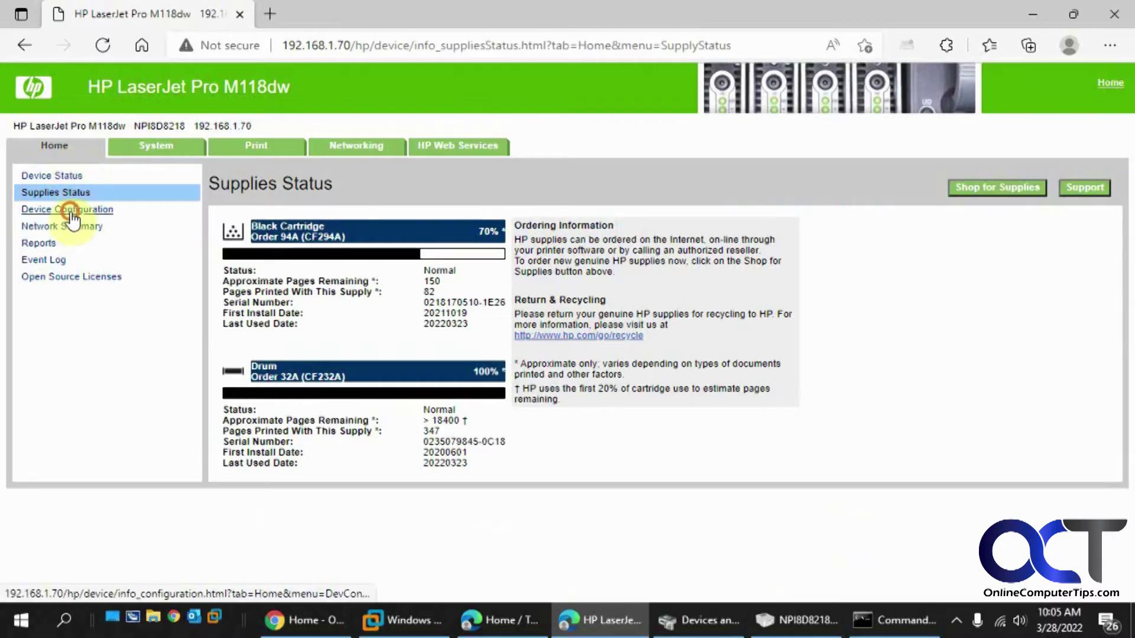
click(71, 212)
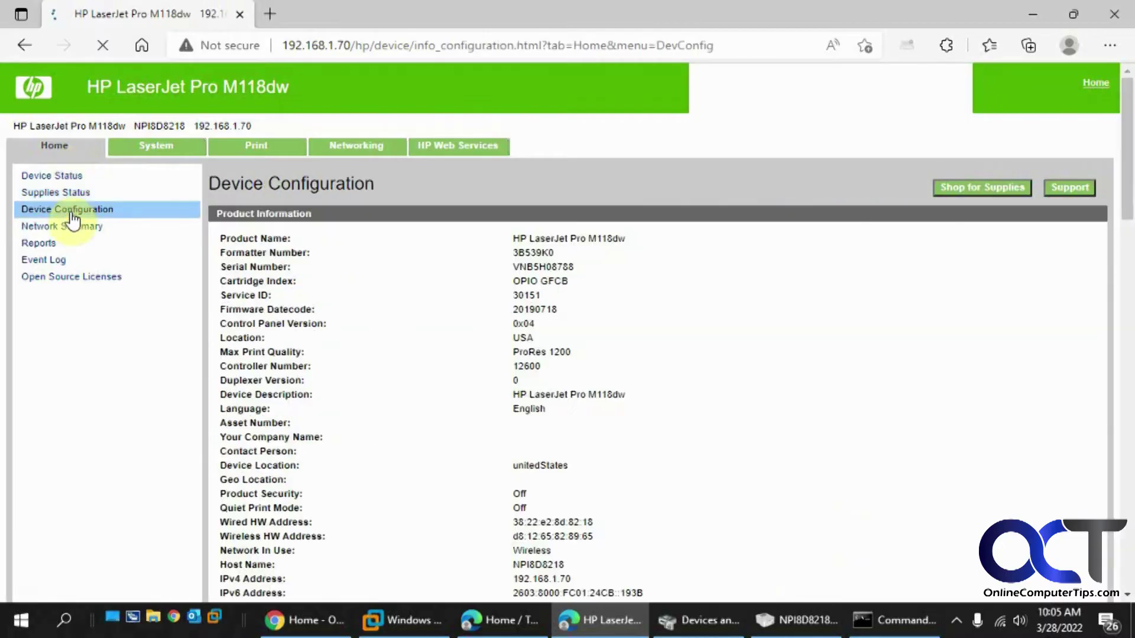
scroll(369, 309, down, 5)
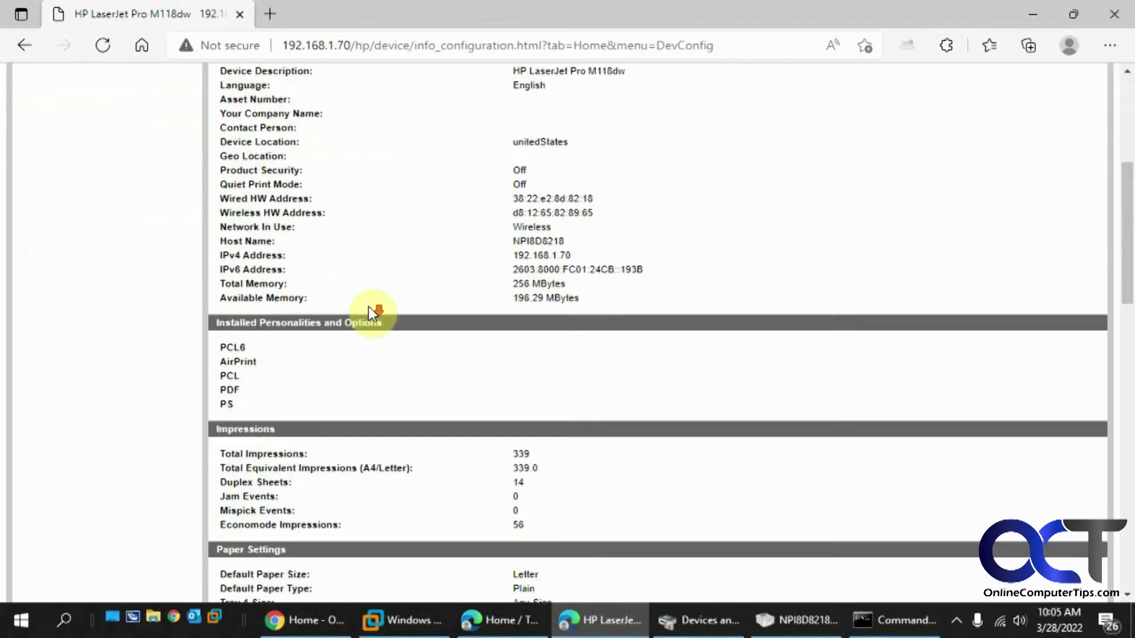
scroll(368, 306, down, 6)
scroll(367, 306, up, 11)
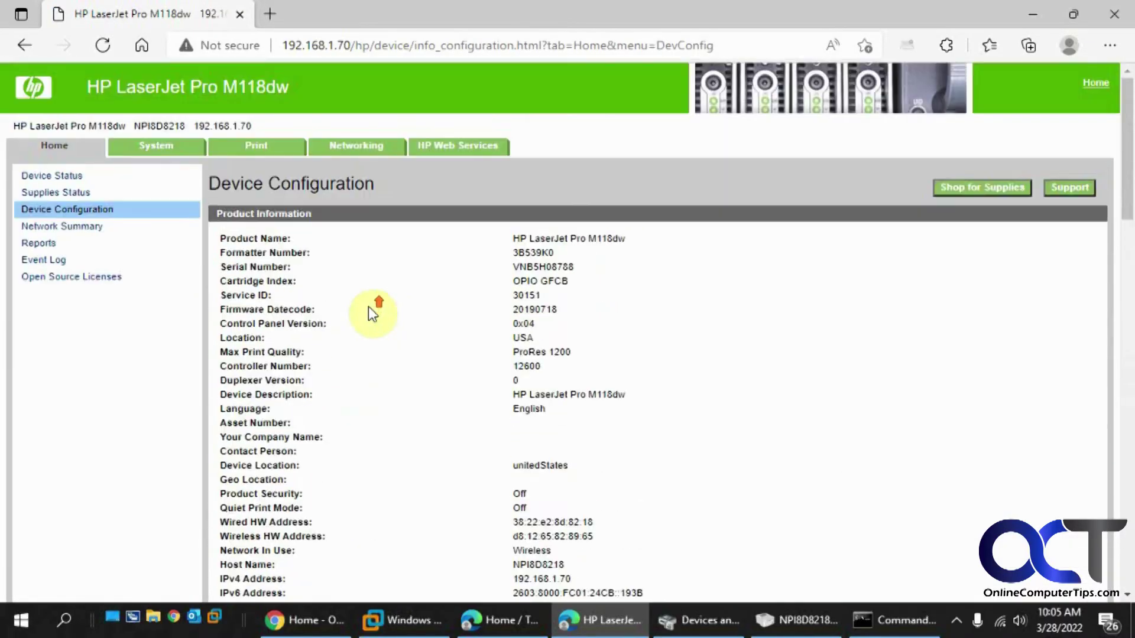
Step: On the Network Summary, note IPv4 address 192.168.1.70, DHCP configuration and DHCP server 192.168.1.1
click(93, 228)
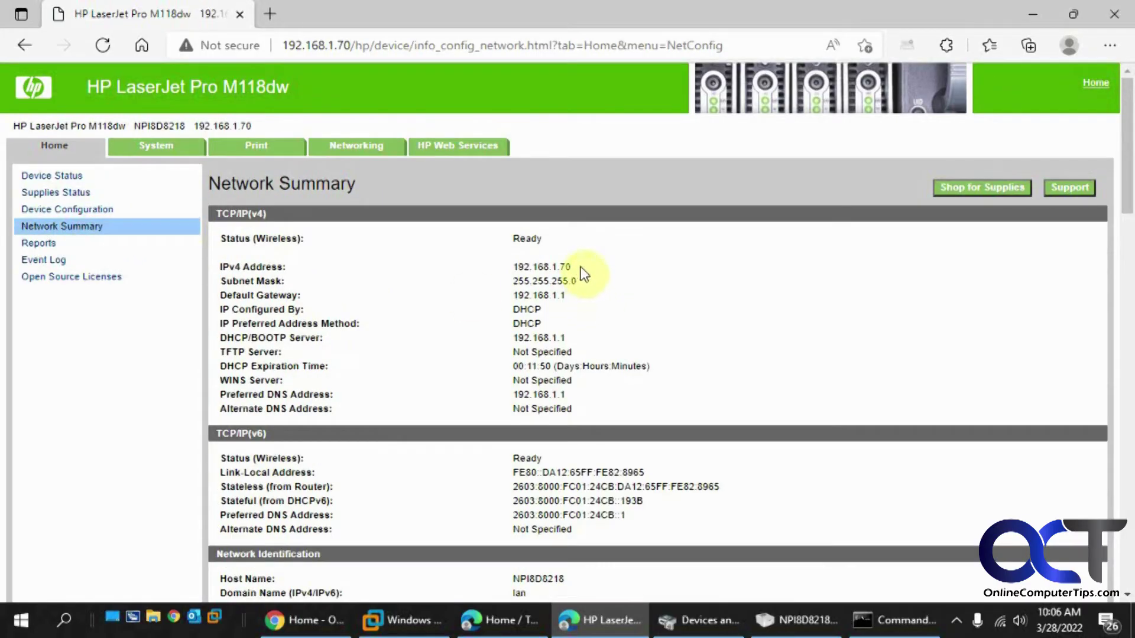
drag(573, 266, 509, 265)
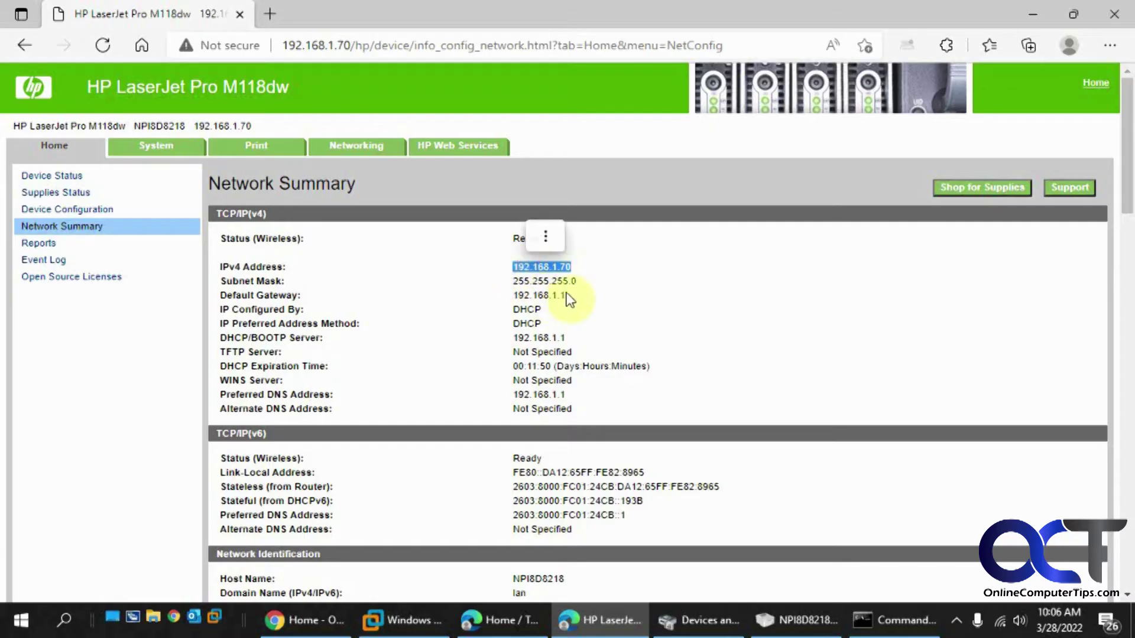
double_click(535, 309)
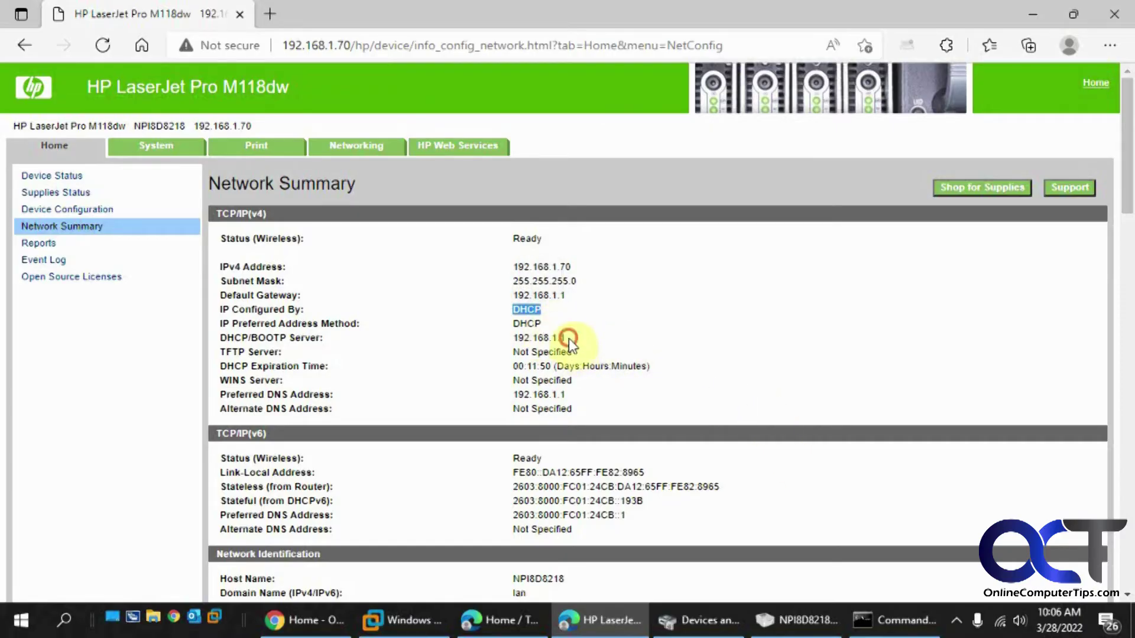
drag(567, 338, 517, 338)
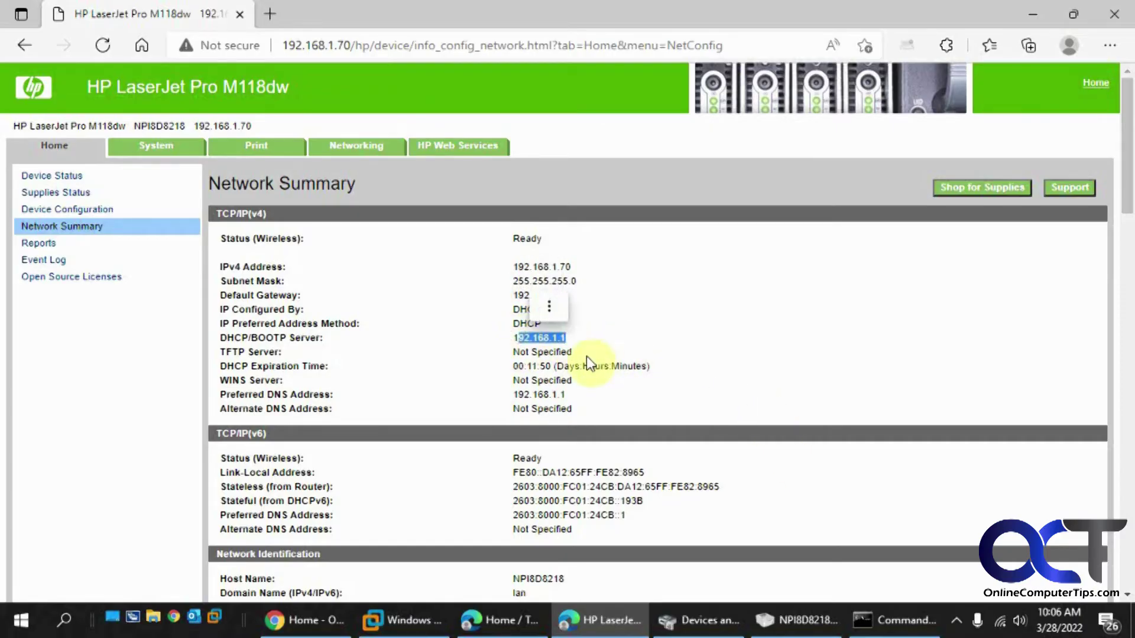
click(670, 351)
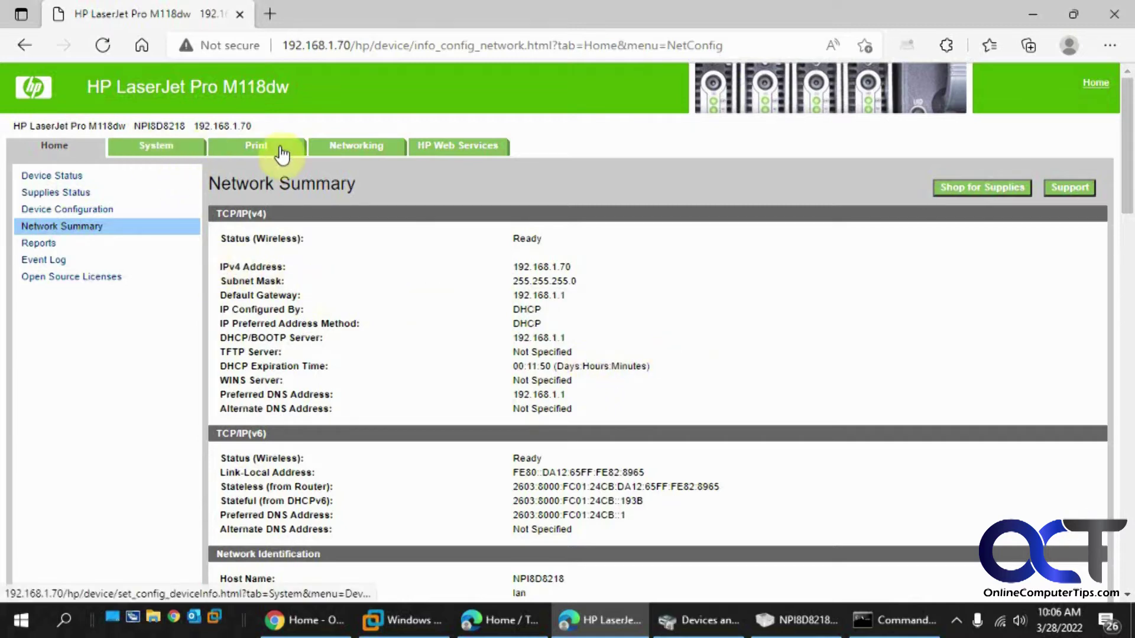
Step: Go to Networking > IPv4 Configuration, which shows DHCP, with Command Prompt brought forward
click(369, 153)
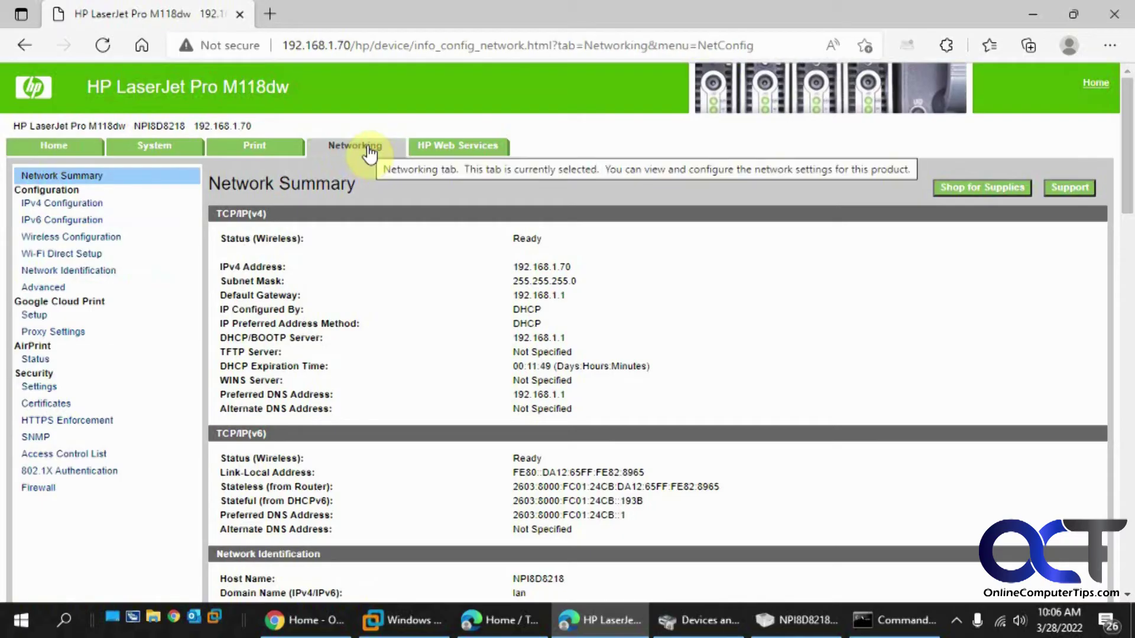
click(74, 210)
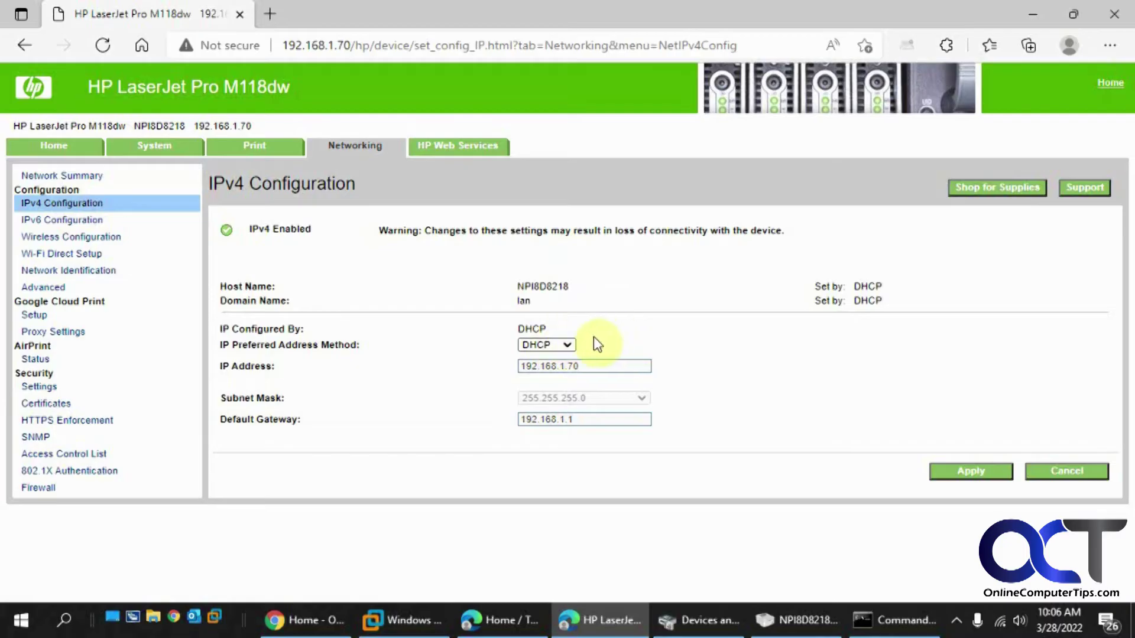
click(885, 618)
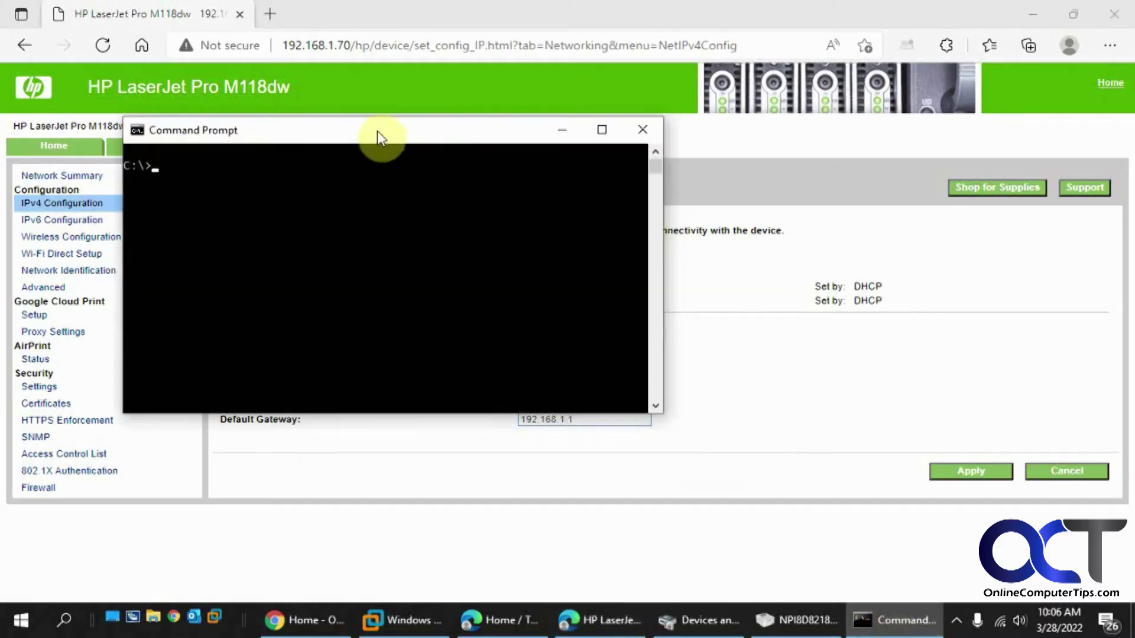
Step: Ping 192.168.1.70 from Command Prompt, getting replies at 11, 9 and 4 ms
drag(377, 131, 858, 161)
text(p)
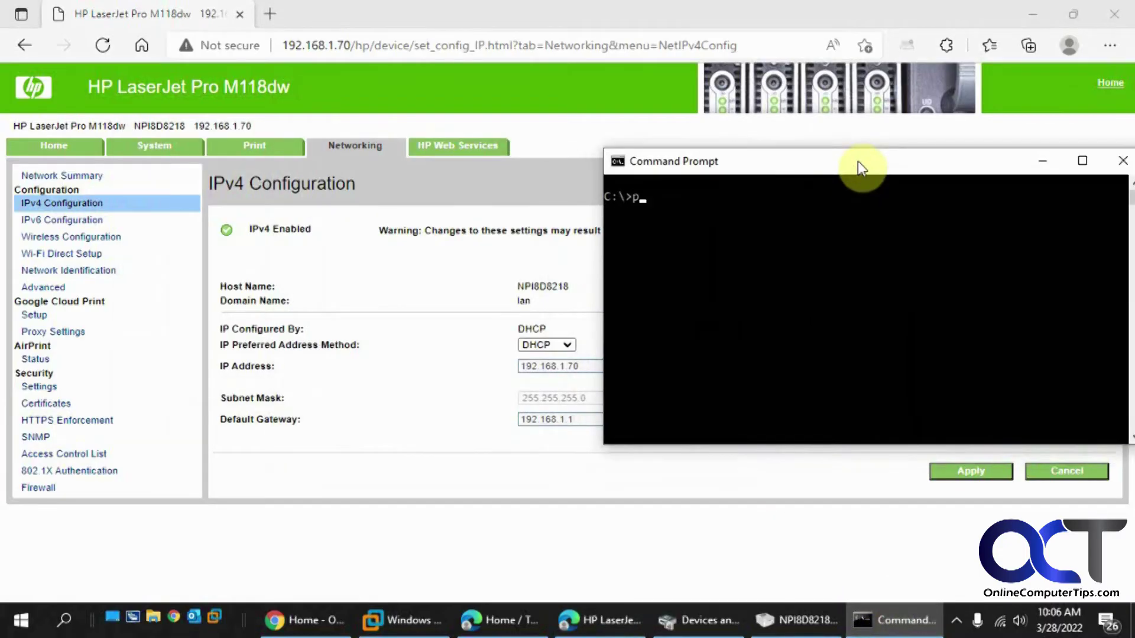
text(ing 192.168.1.70)
key(Return)
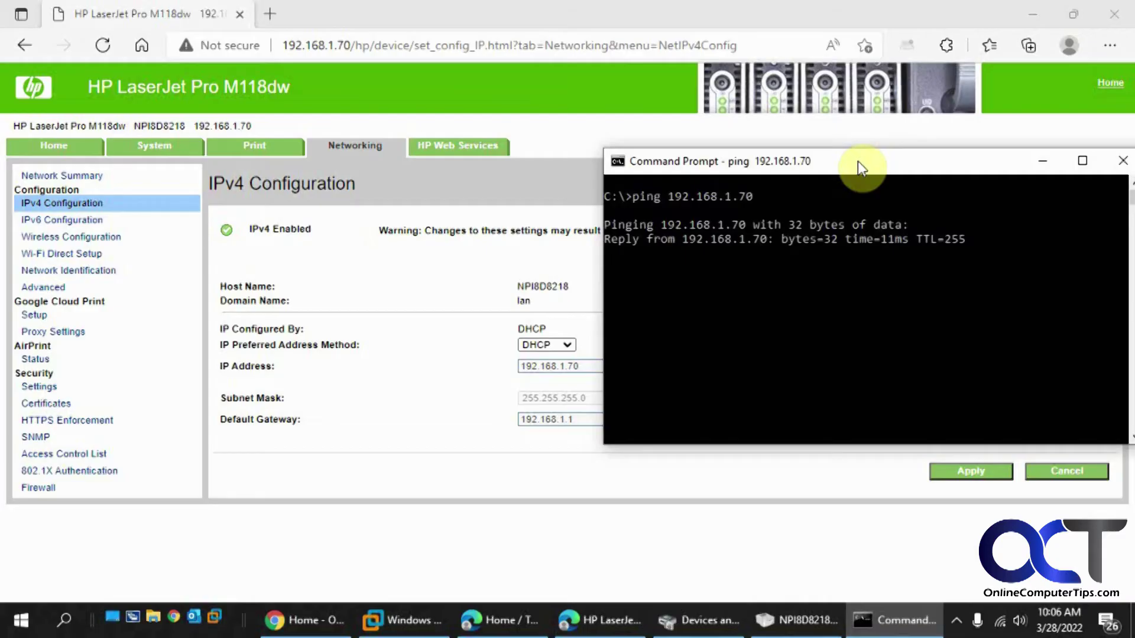
click(421, 390)
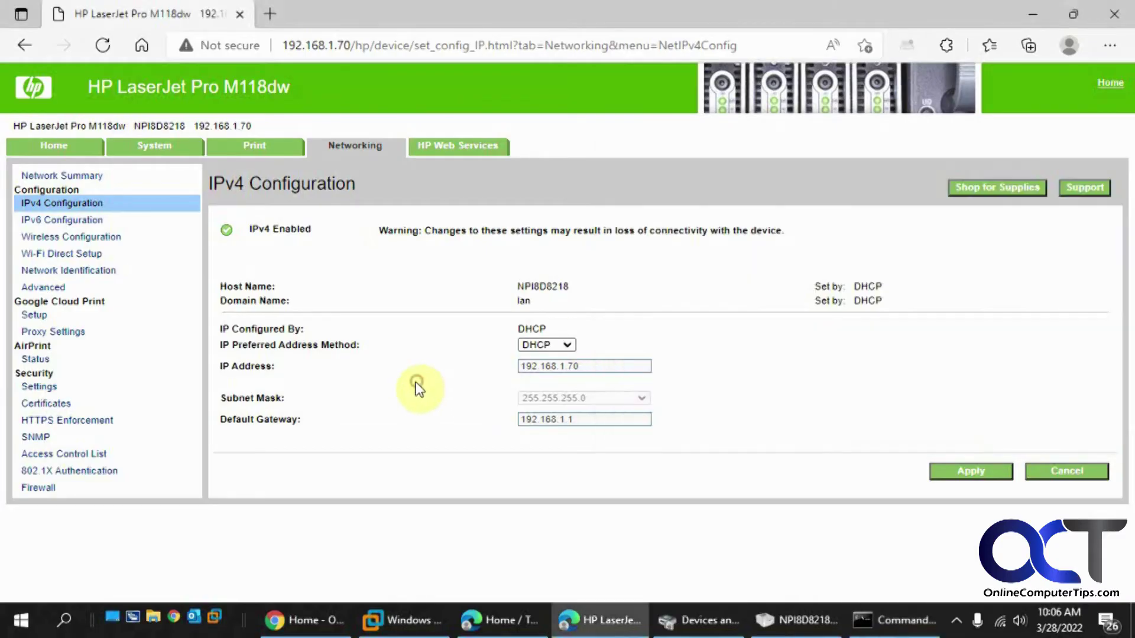
Step: Switch the address method to Manual, change the IP to 192.168.1.71, and apply and confirm
click(566, 344)
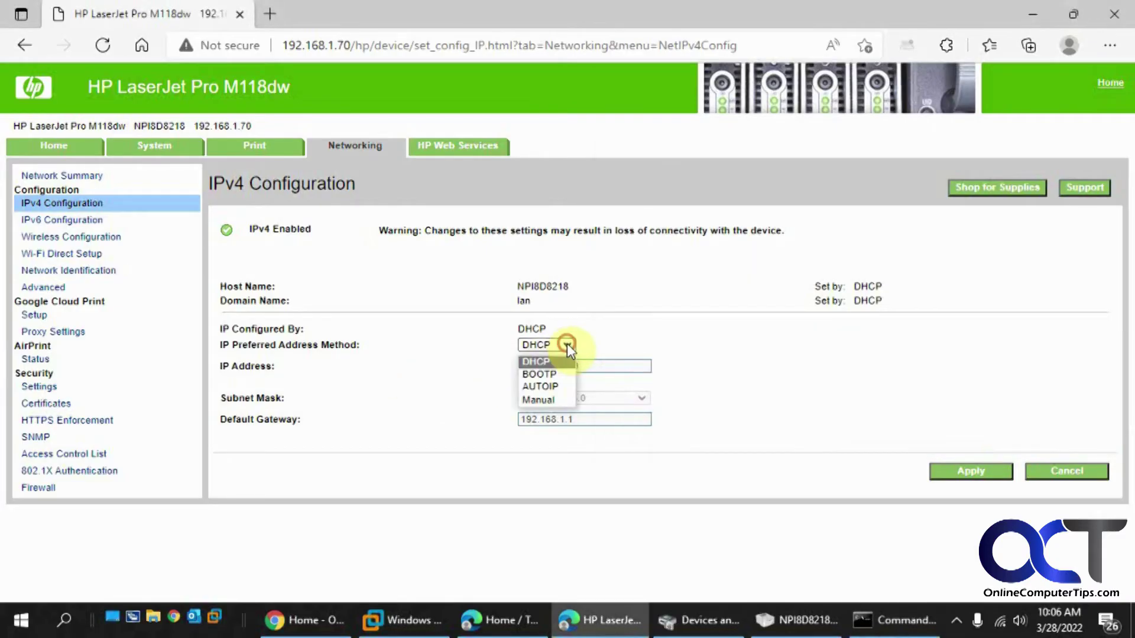
click(554, 399)
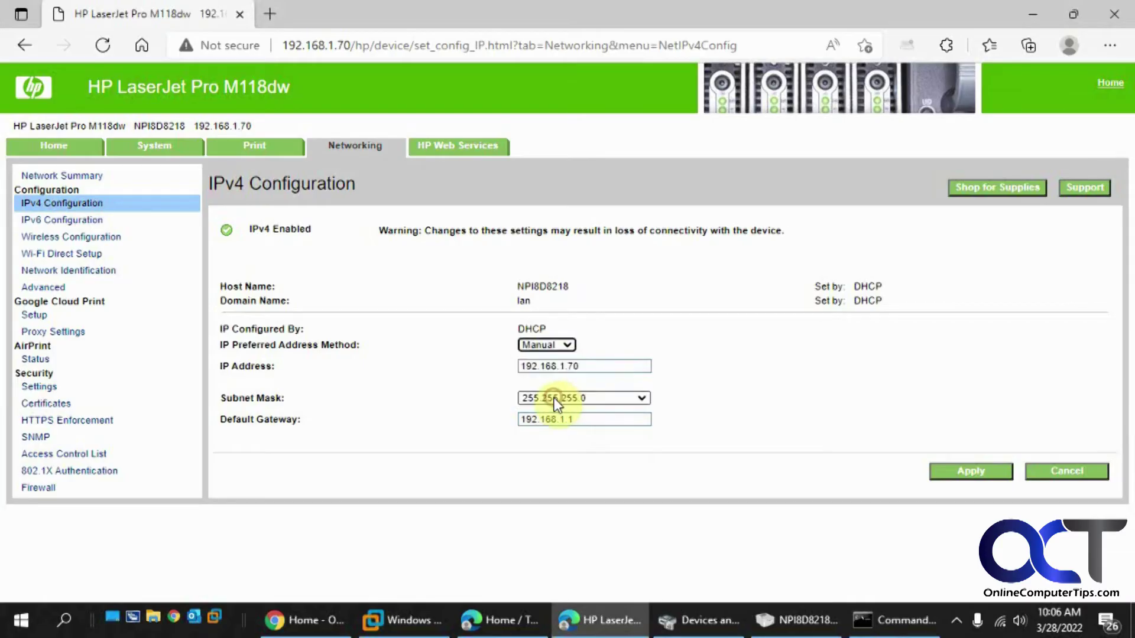
click(598, 365)
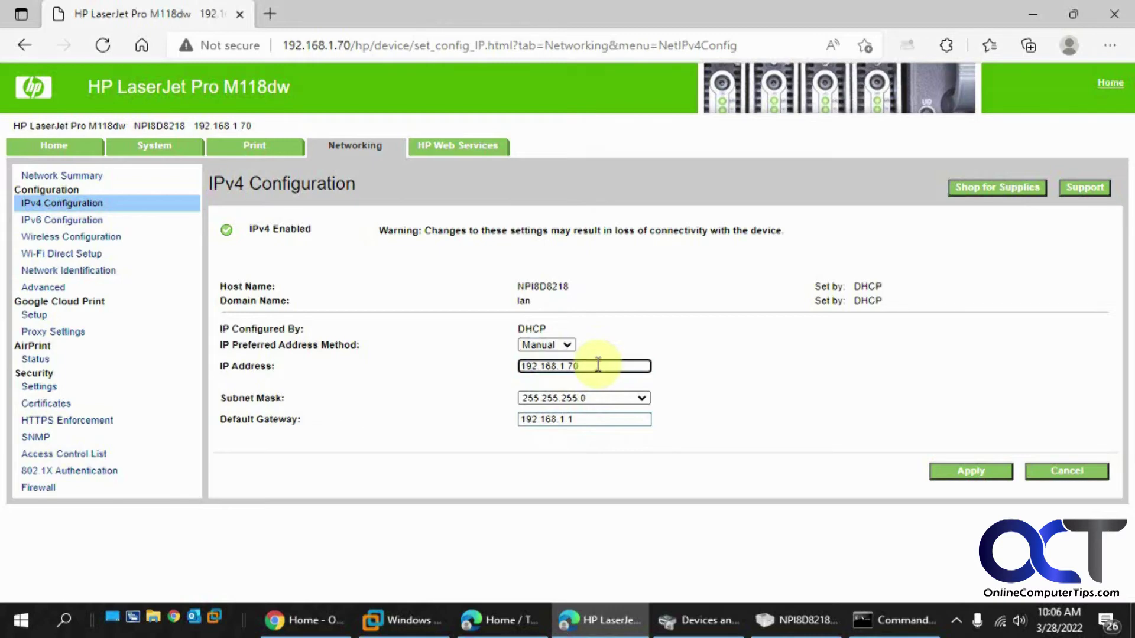
text(1)
click(971, 473)
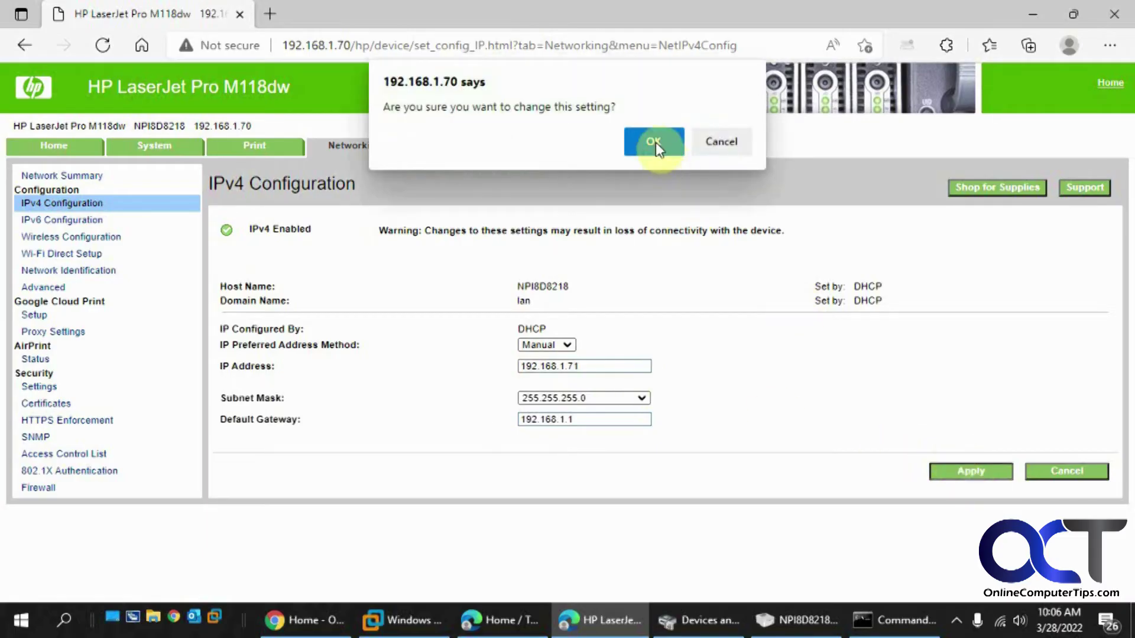
click(654, 142)
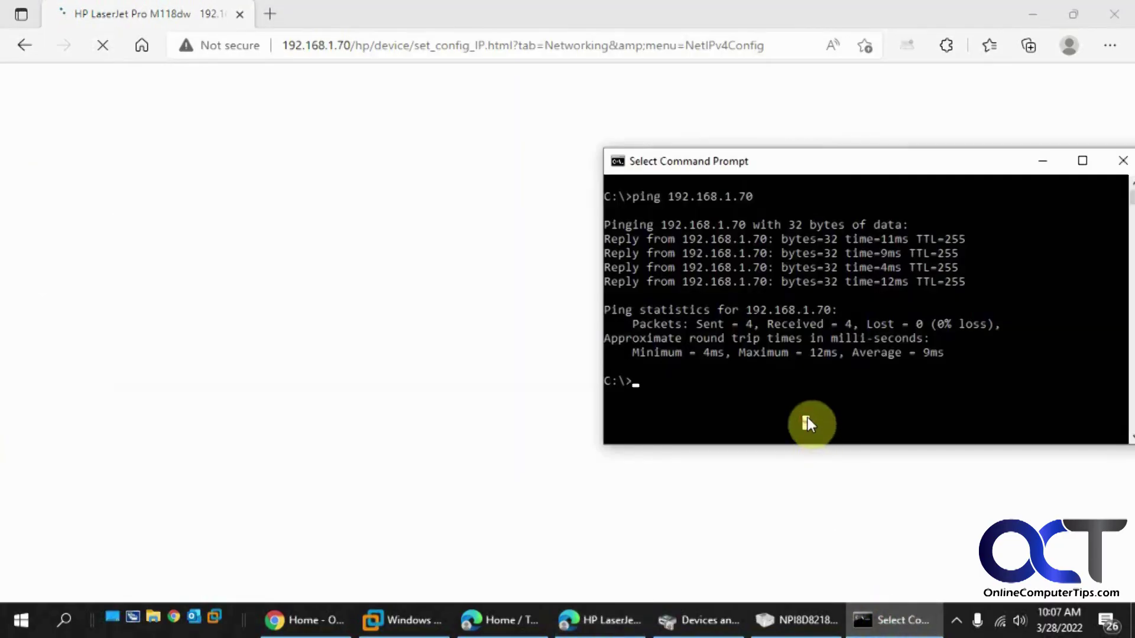
Step: Re-run the recalled ping against 192.168.1.71, getting replies at 3, 8 and 15 ms
key(Up)
key(BackSpace)
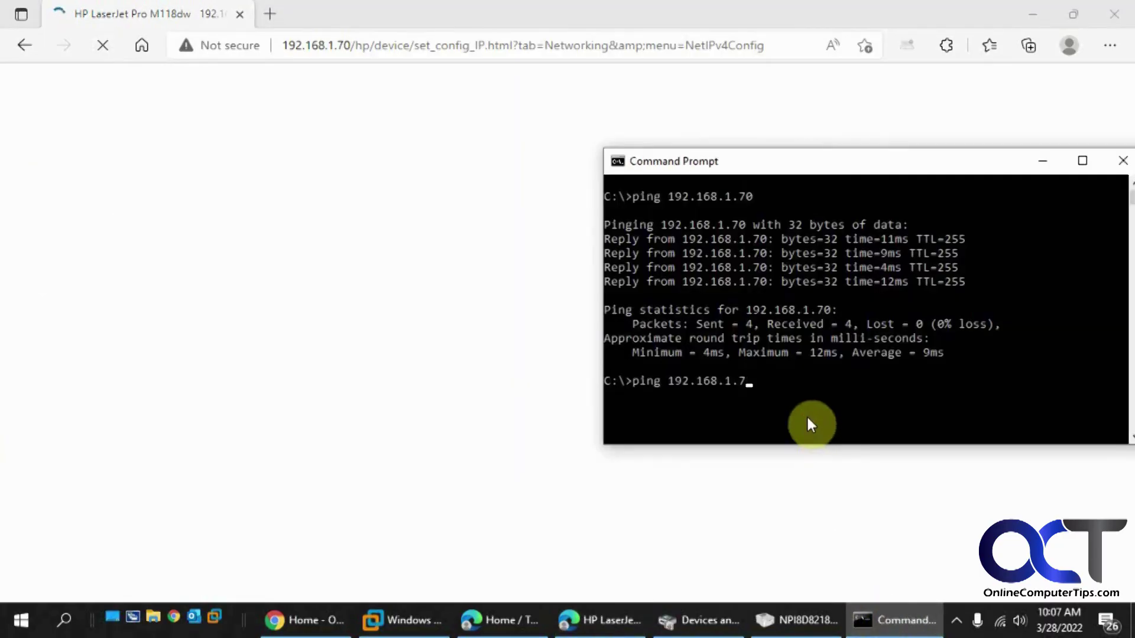
text(1)
key(Return)
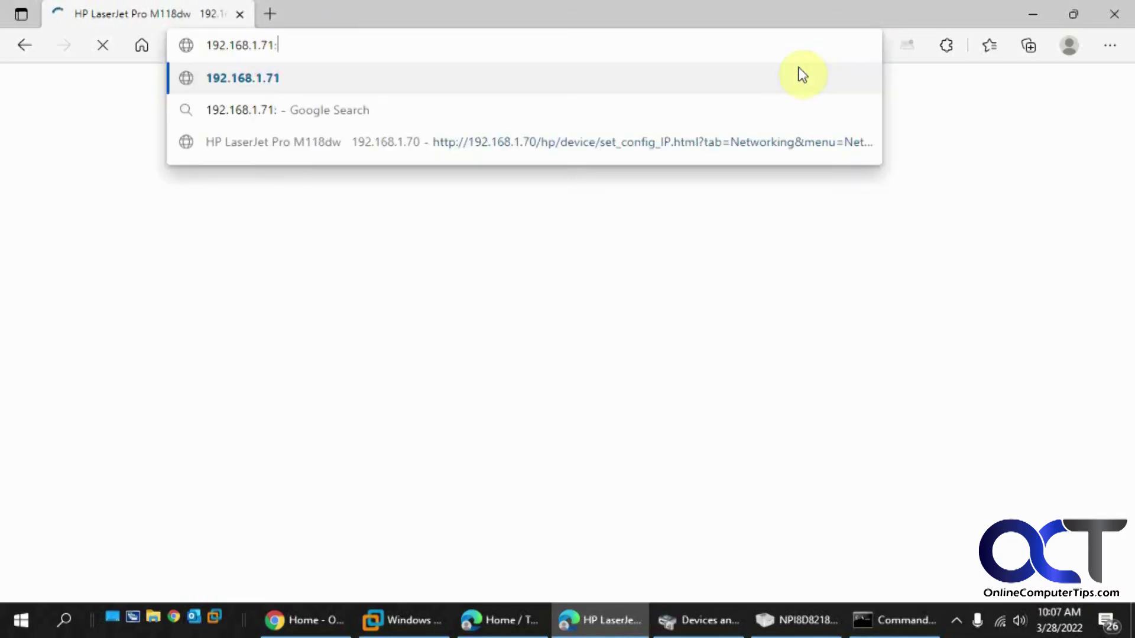
Step: Load the printer at 192.168.1.71 and verify IPv4 shows Manual, mask 255.255.255.0, gateway 192.168.1.1
click(802, 74)
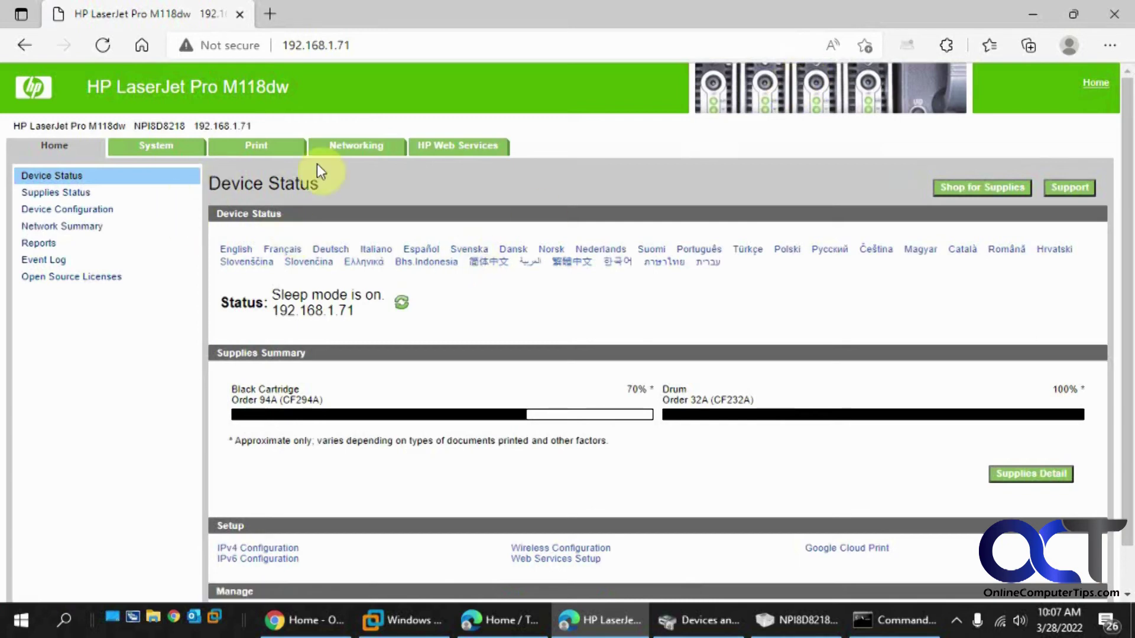
click(350, 155)
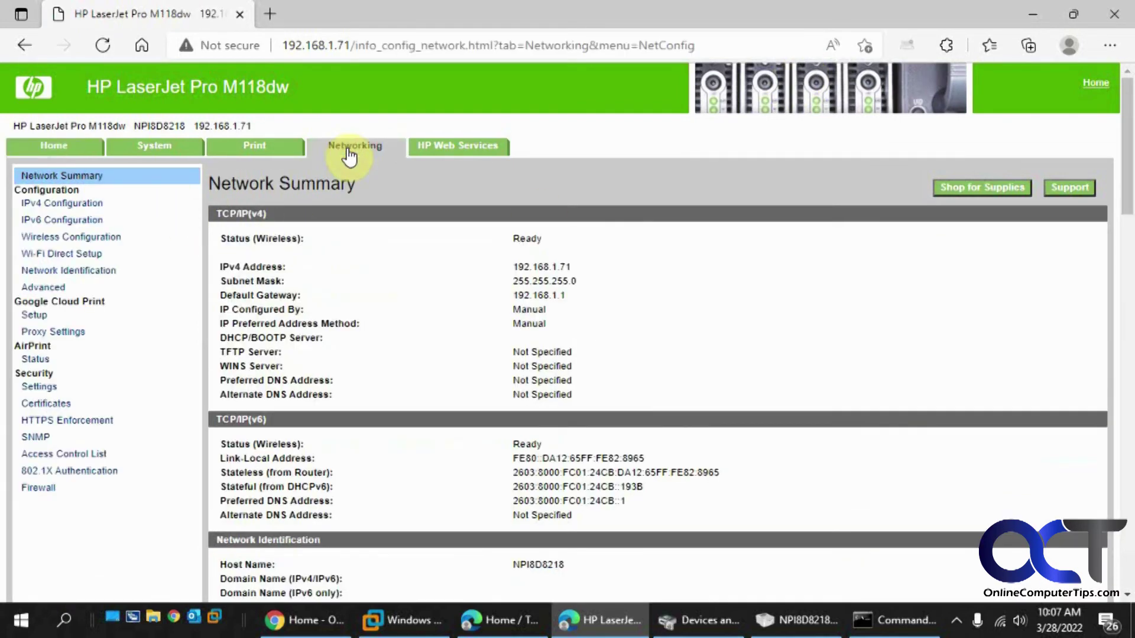
click(68, 206)
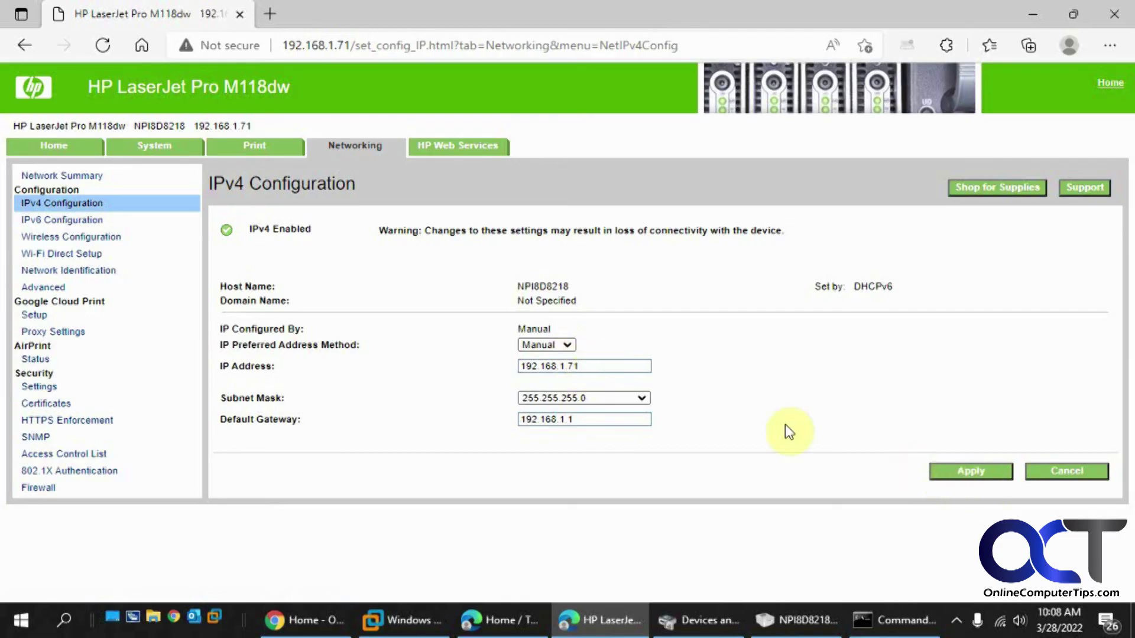
click(887, 625)
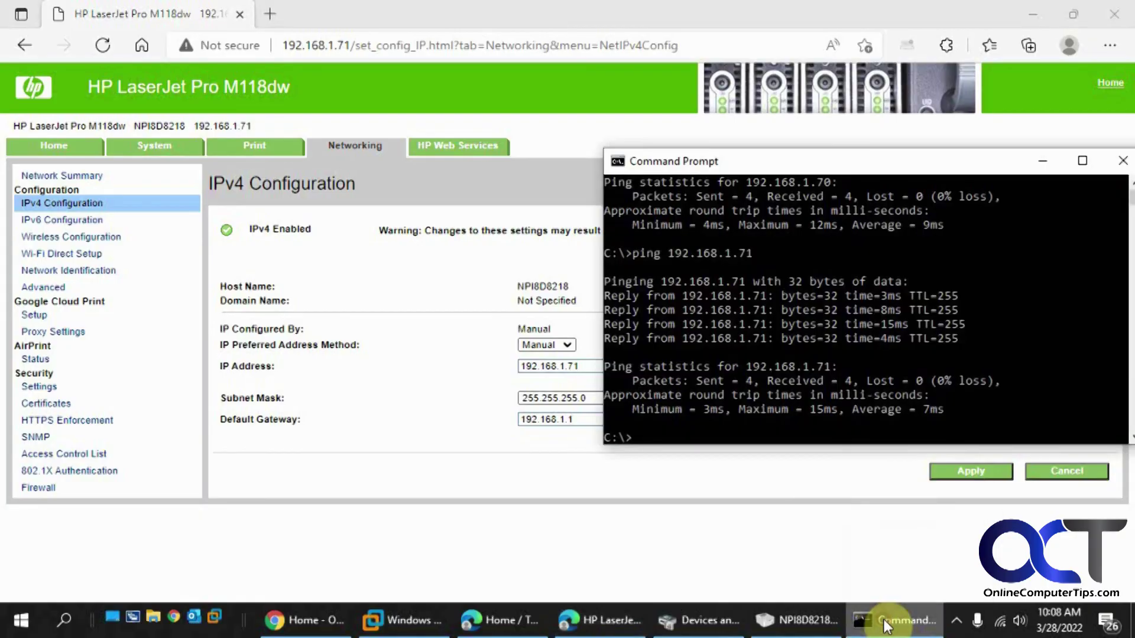
click(887, 624)
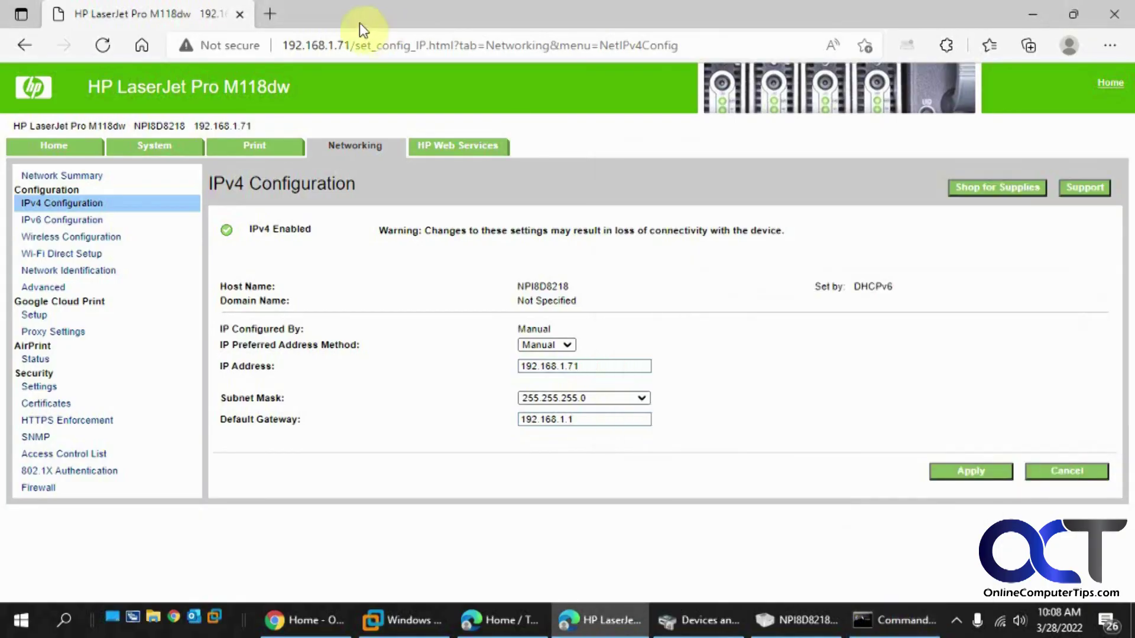